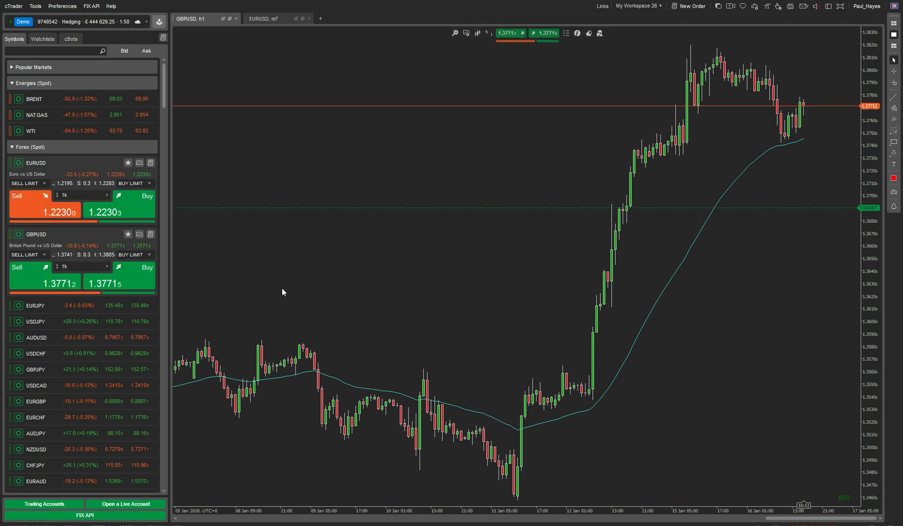
- Add the ClickAlgo Moving Average Alerts cBot to the GBPUSD chart and start it with Hour, Simple, 14-period settings
left_click(72, 38)
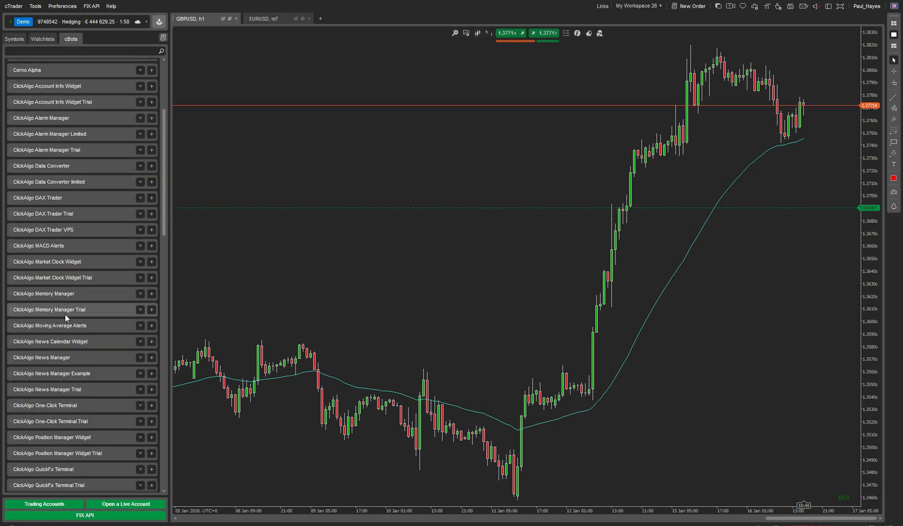
left_click_drag(65, 325, 354, 331)
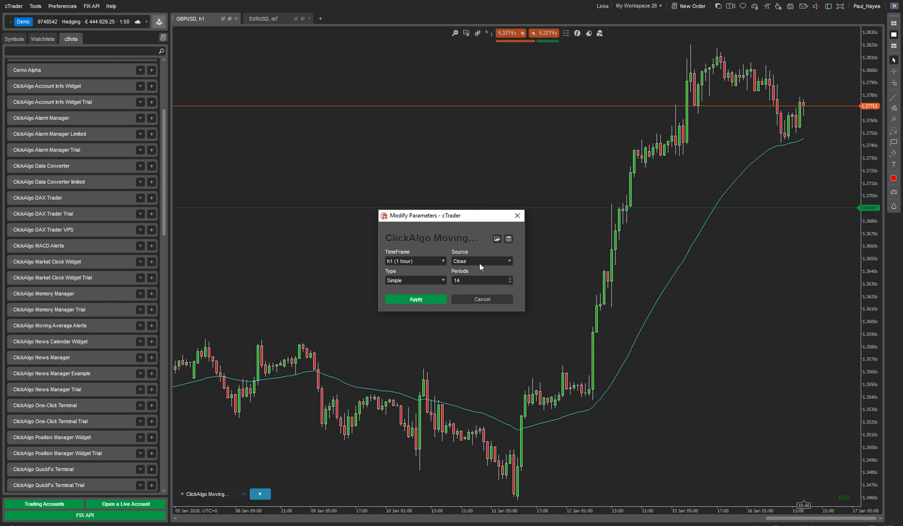
left_click(478, 298)
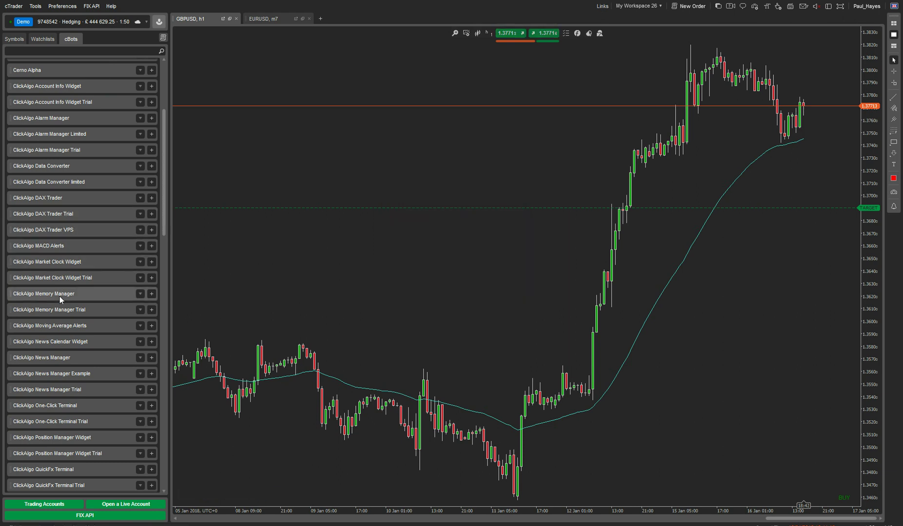
left_click_drag(58, 326, 336, 405)
left_click(398, 297)
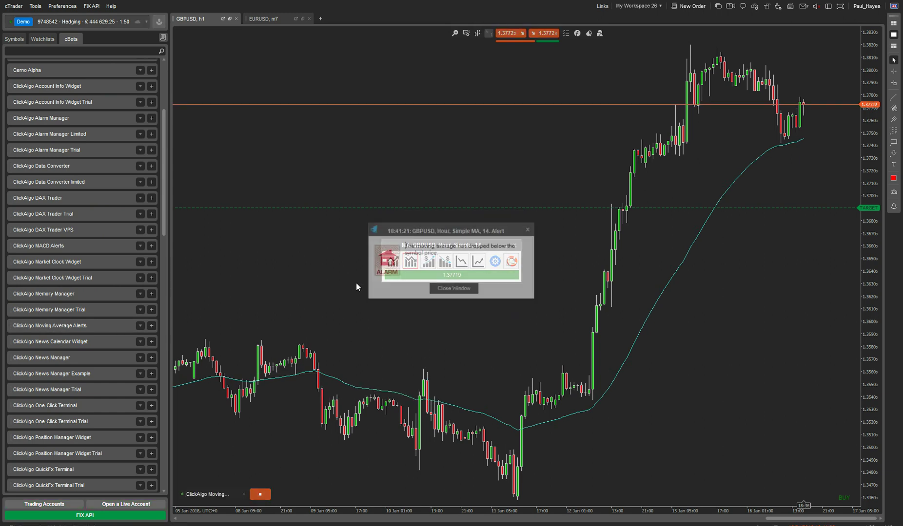
- Dismiss the moving average alert message, then open and cancel the price alert dialog
left_click(439, 288)
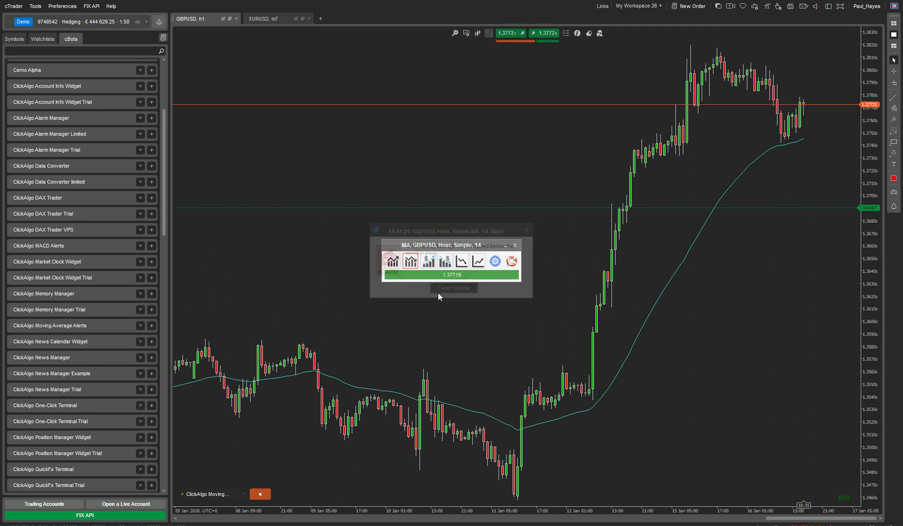
left_click(410, 261)
left_click(449, 327)
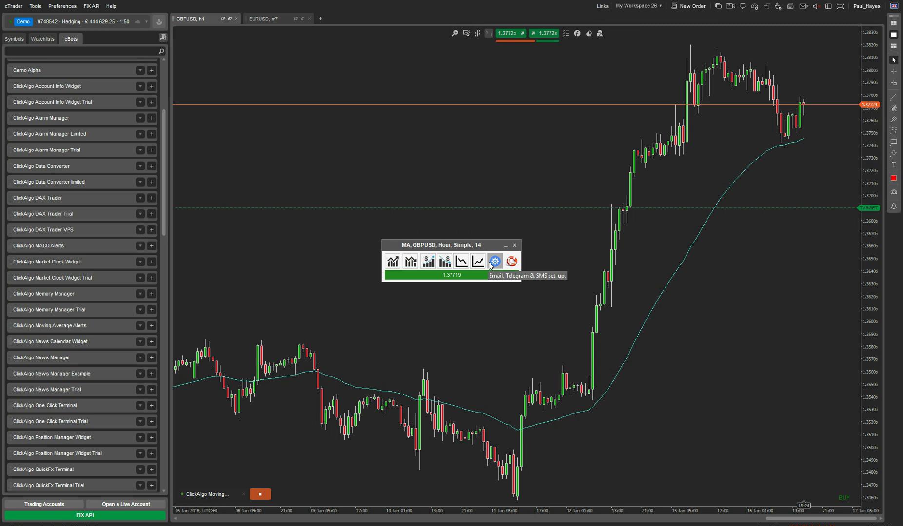
- In the Email, Telegram & SMS setup, replace the placeholder Address with the contact email address
left_click(491, 265)
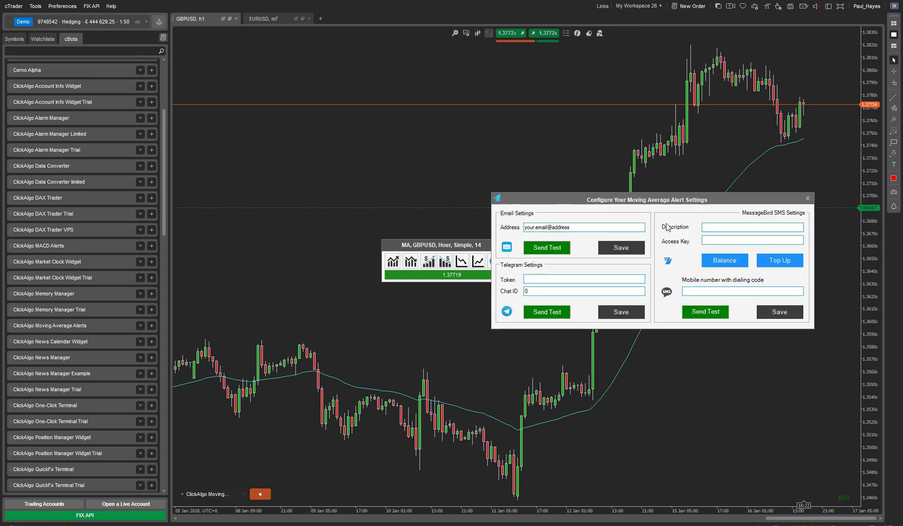
left_click_drag(675, 202, 499, 204)
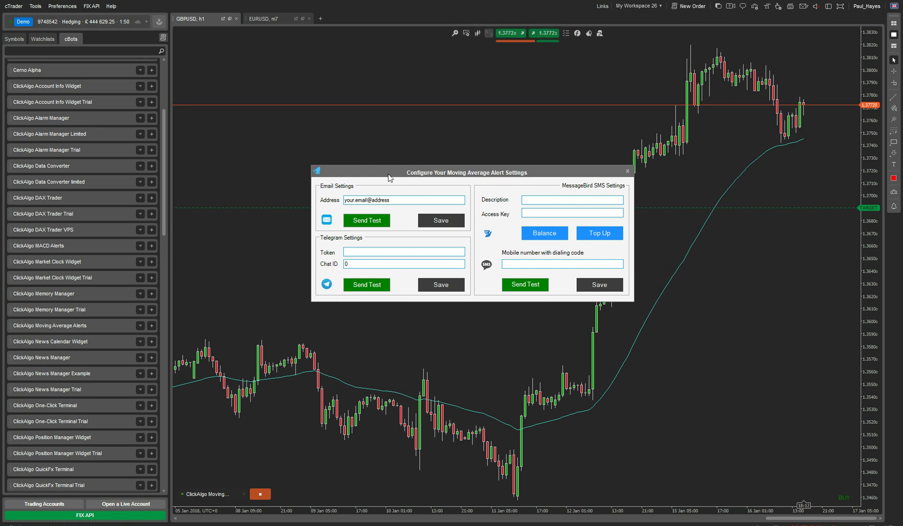
left_click_drag(388, 175, 392, 189)
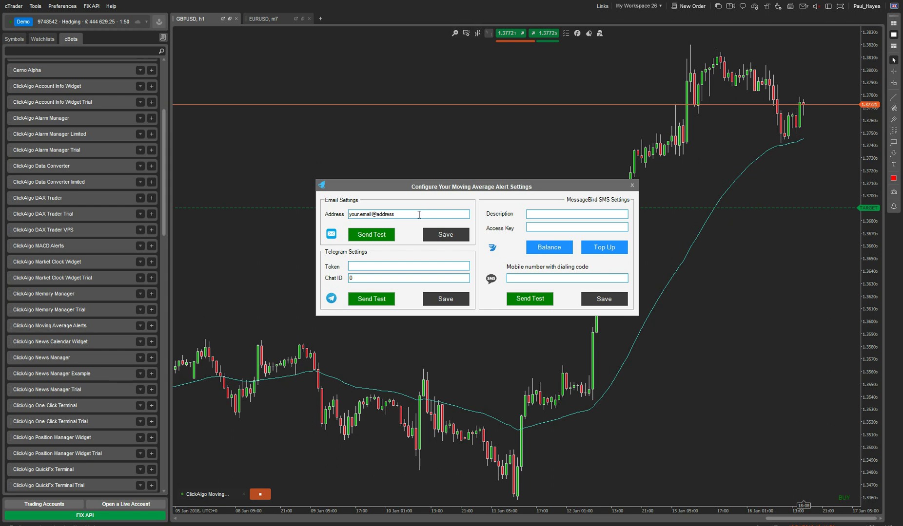
left_click_drag(418, 215, 238, 187)
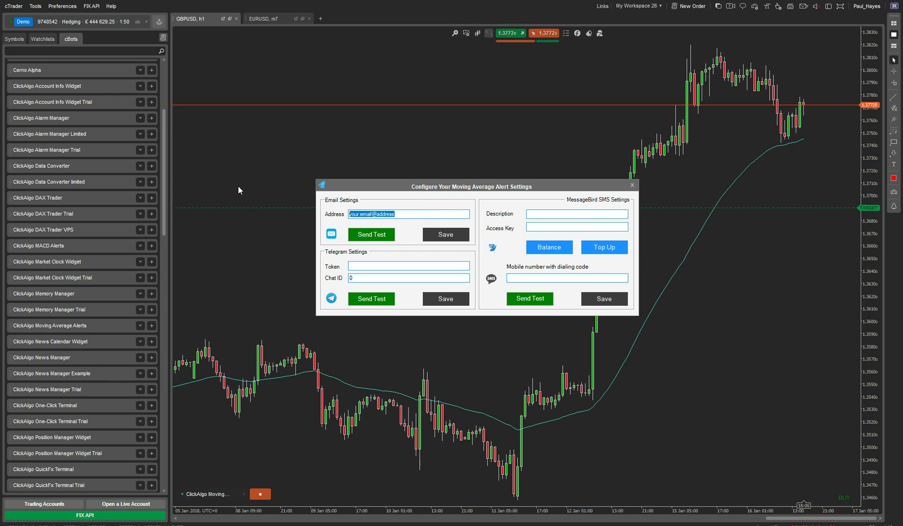
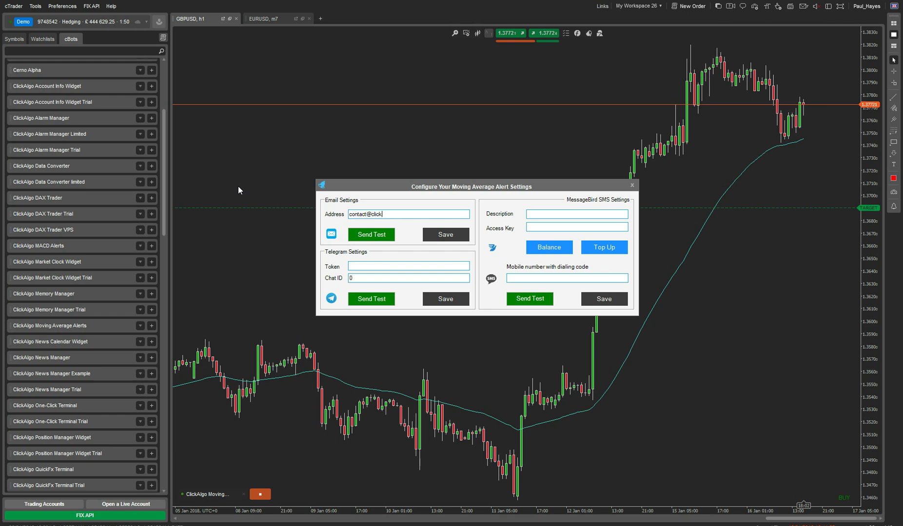
- Bring up Email Settings beside the alert window and check the smtp.gmail.com server on port 587 with SSL
left_click(70, 7)
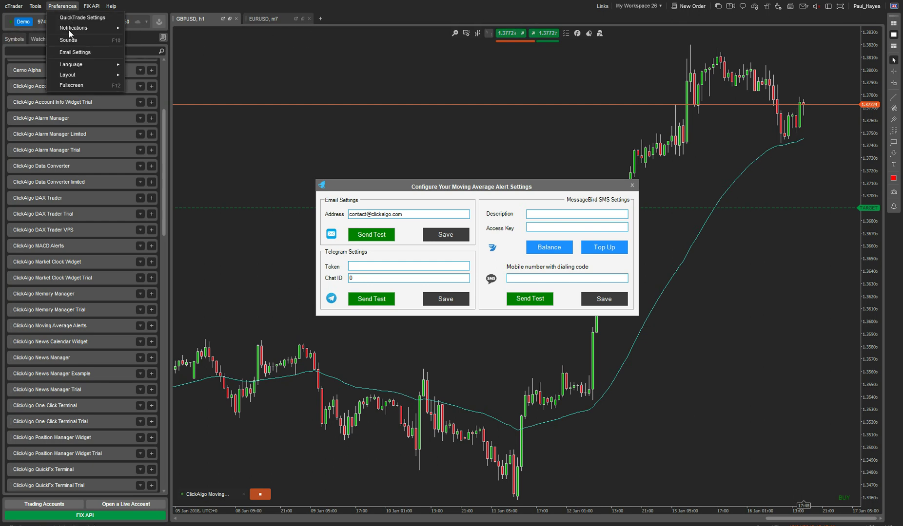
left_click(68, 51)
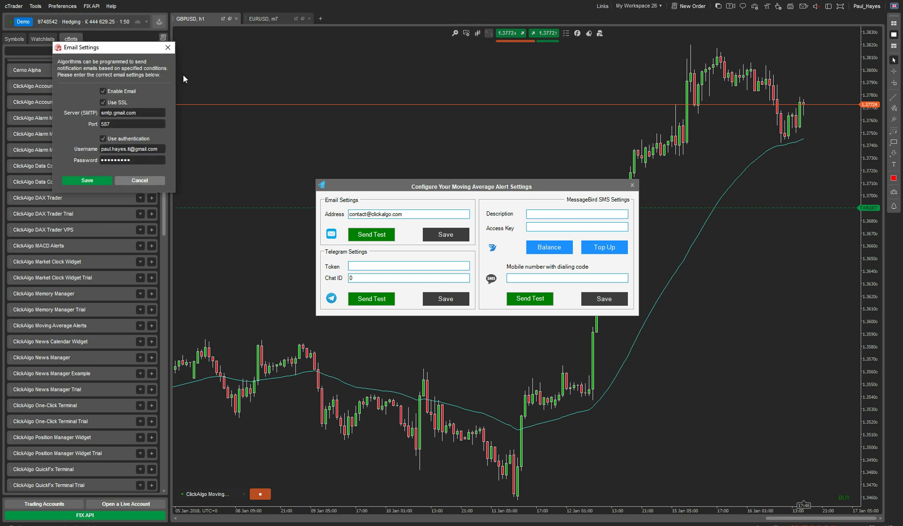
left_click_drag(125, 47, 730, 174)
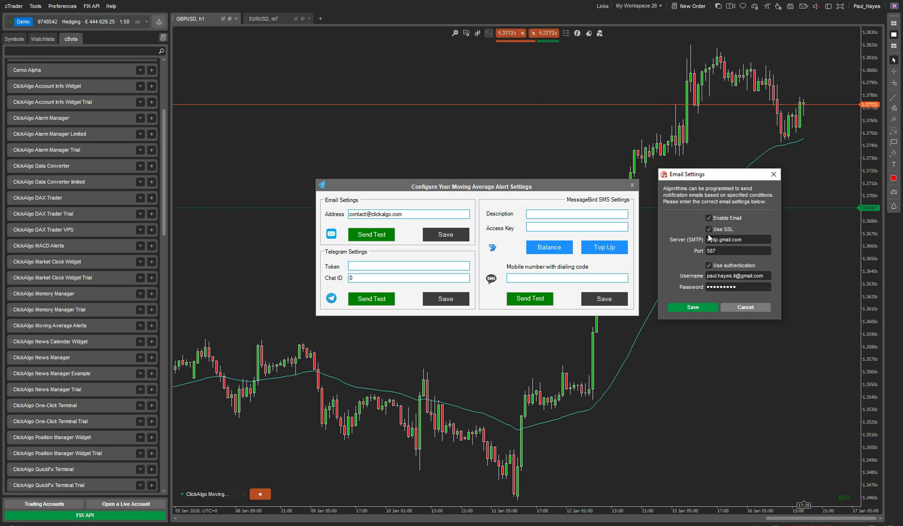
left_click_drag(744, 241, 706, 241)
key("Escape")
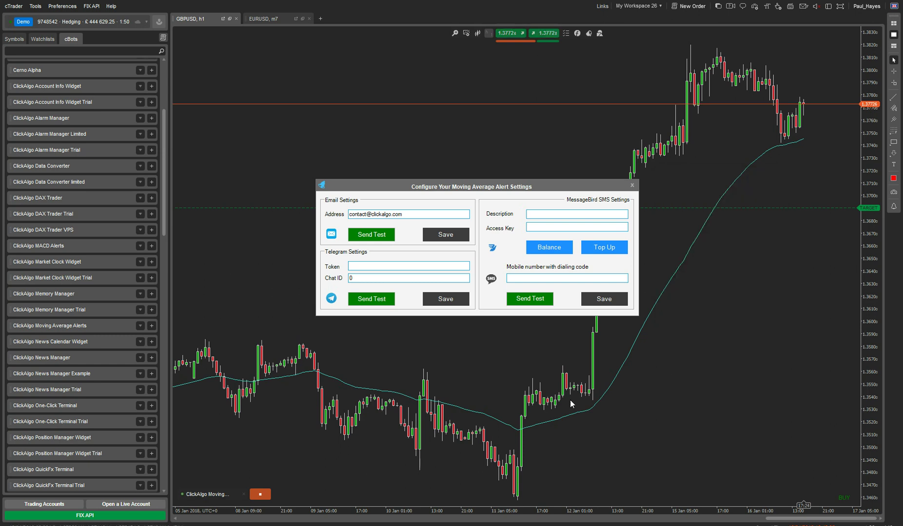
mouse_move(202, 520)
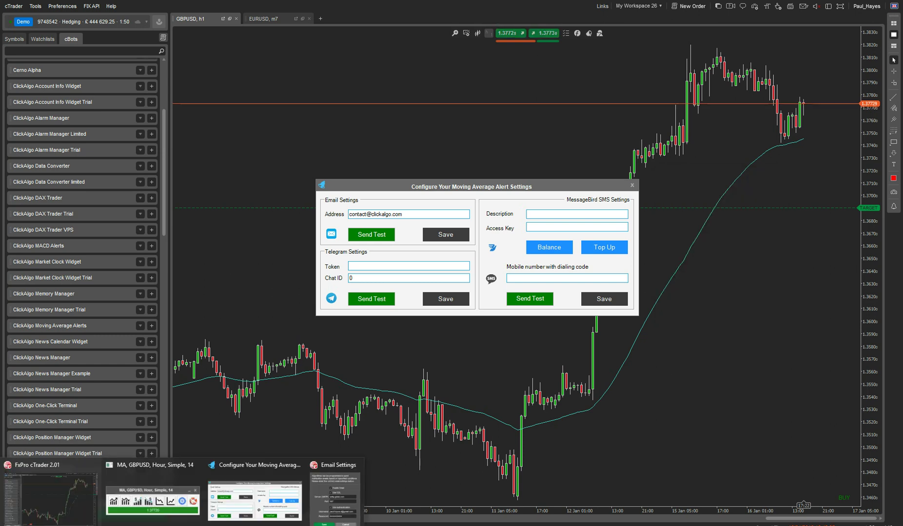
left_click(326, 489)
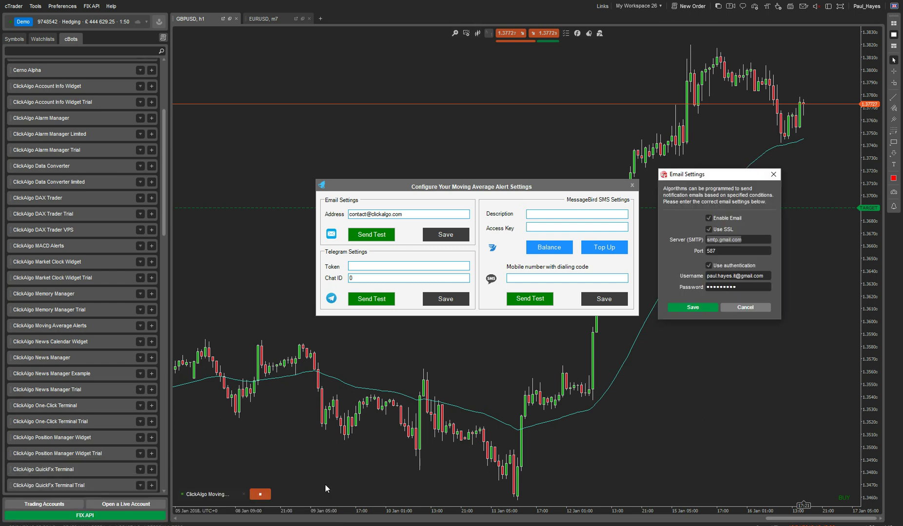
left_click(747, 238)
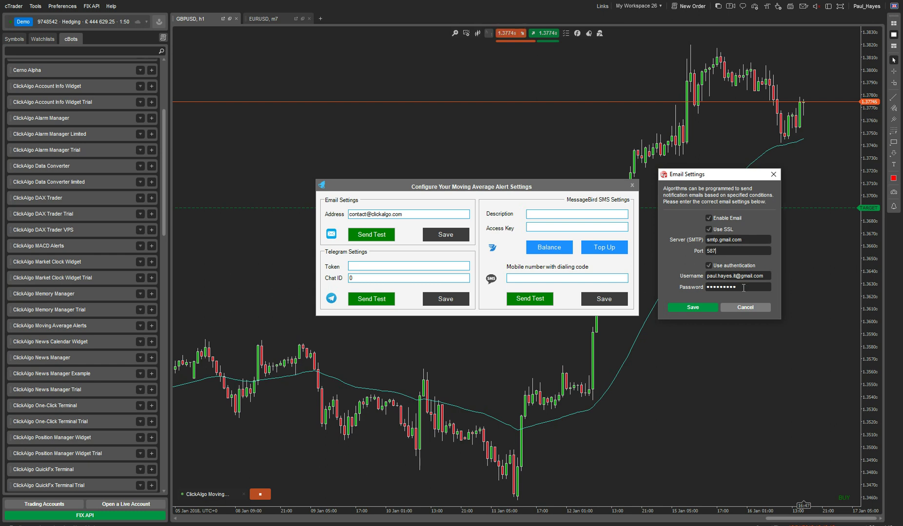
- Save the Gmail SMTP settings and send a test alert email, moving the Email Sent message aside
left_click(702, 307)
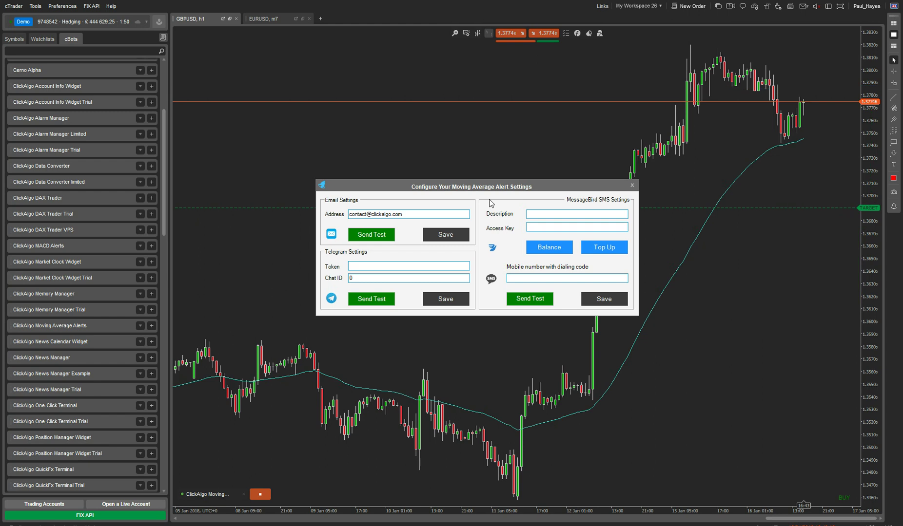
left_click(372, 235)
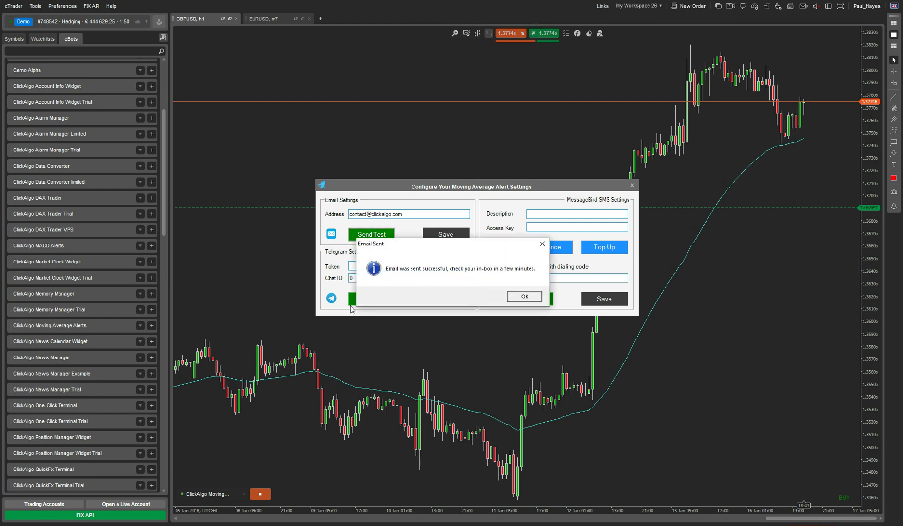
left_click_drag(476, 242, 529, 110)
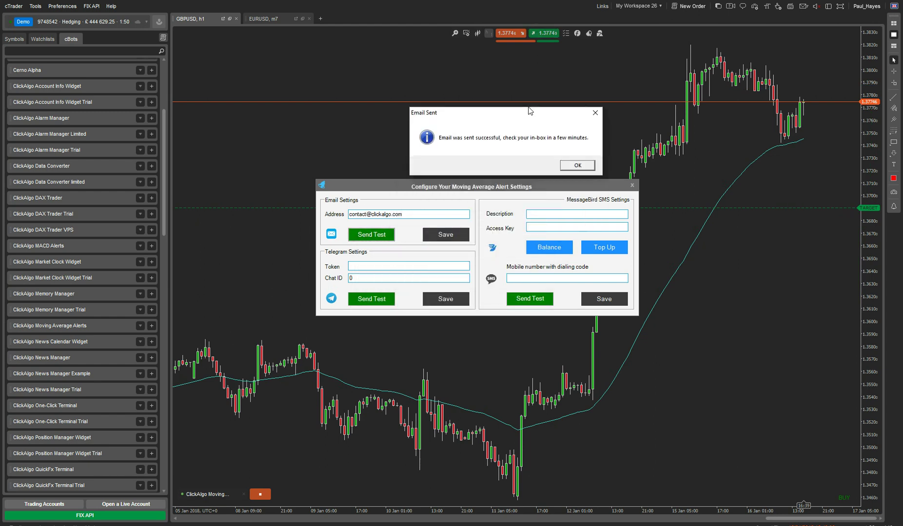
- Acknowledge the Email Sent message, reopen Email Settings, and close it unchanged
left_click(578, 166)
left_click(62, 6)
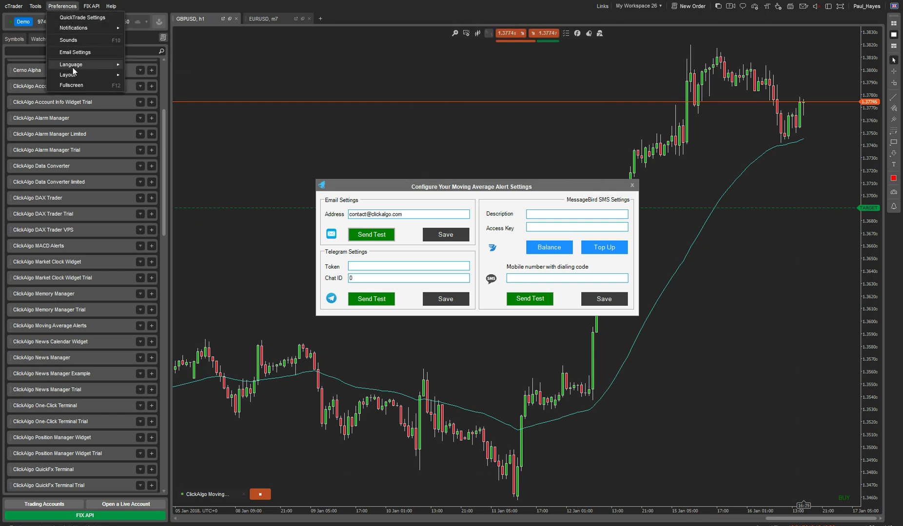
left_click(74, 53)
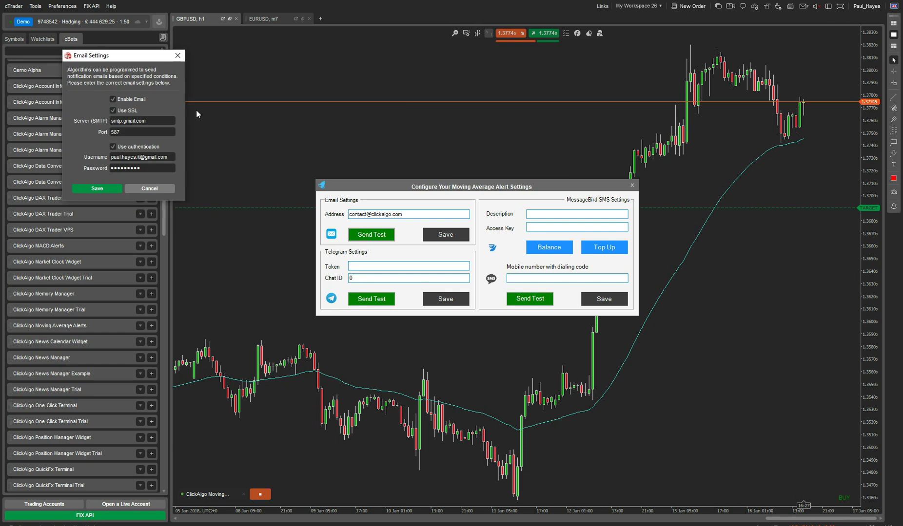
left_click_drag(133, 55, 777, 93)
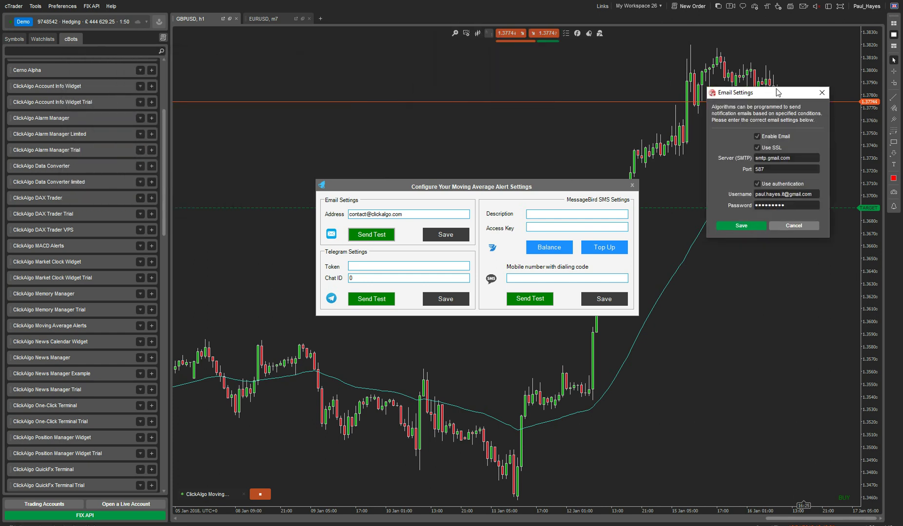
left_click(799, 227)
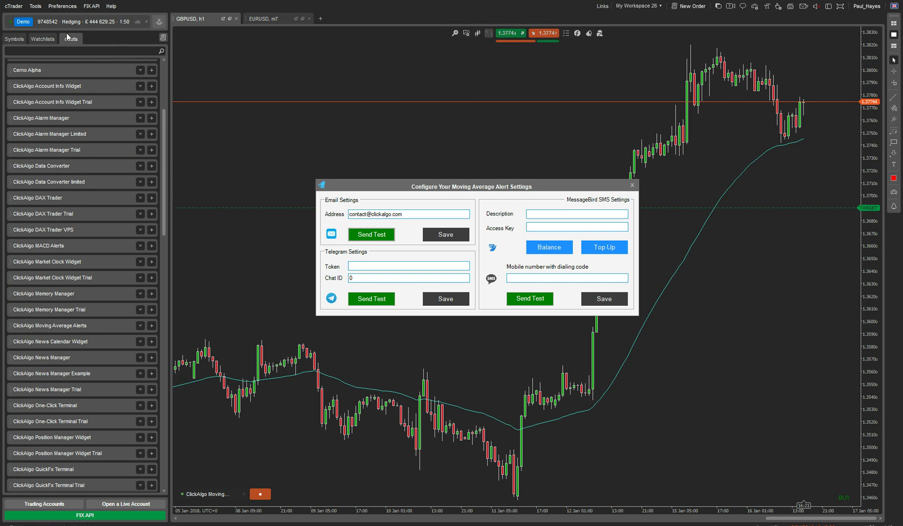
- Reopen Email Settings beside the alert window once more and close it without changes
left_click(63, 6)
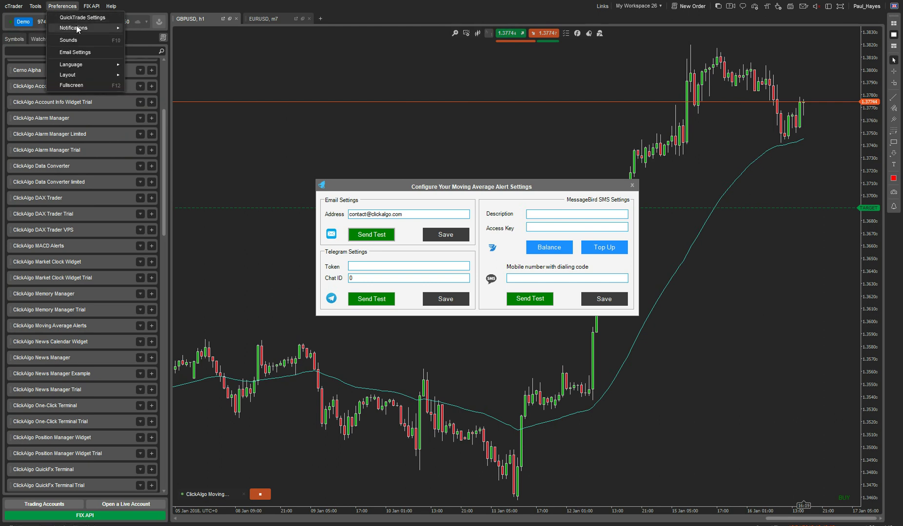
mouse_move(77, 28)
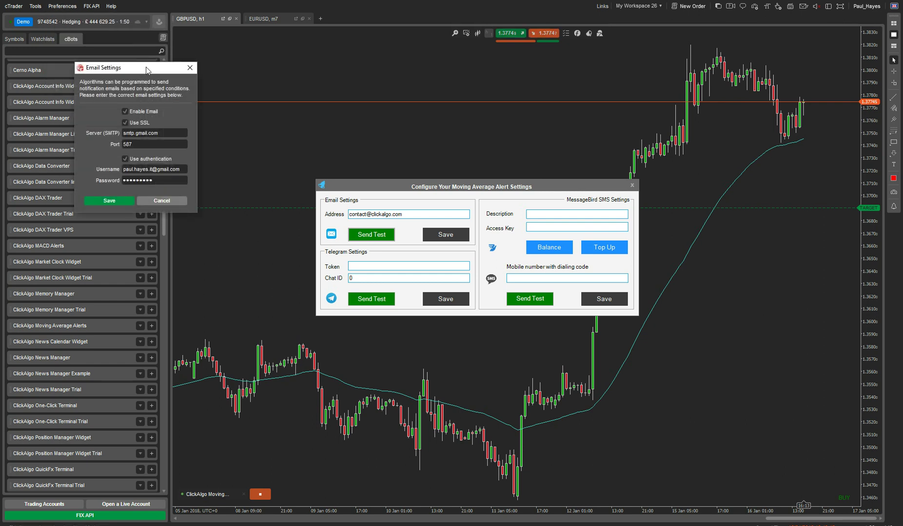
left_click_drag(146, 67, 728, 129)
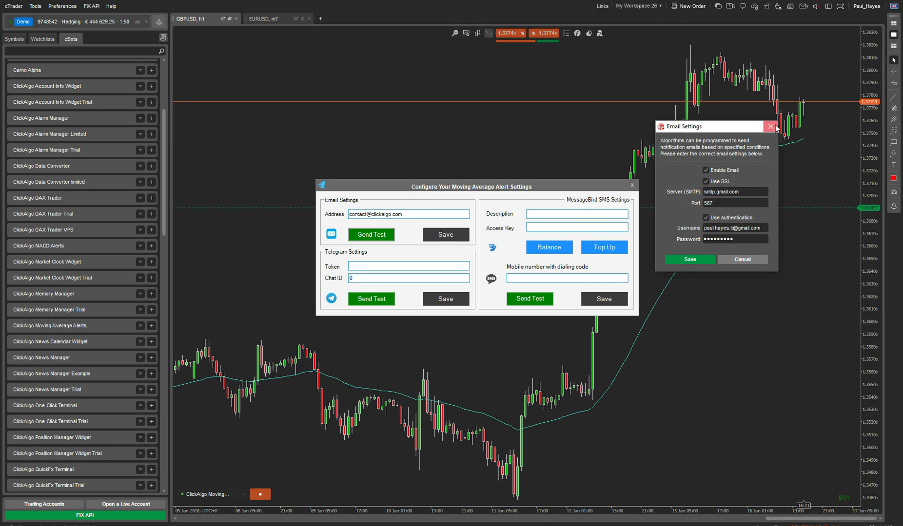
left_click(769, 126)
- Save the contact email address in the alert's Address field until 'Saved...' appears
left_click(415, 214)
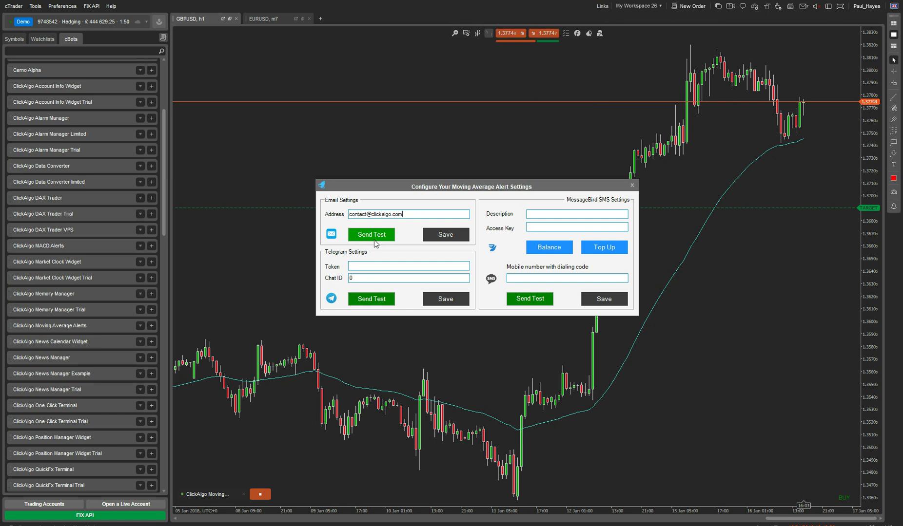
left_click(439, 236)
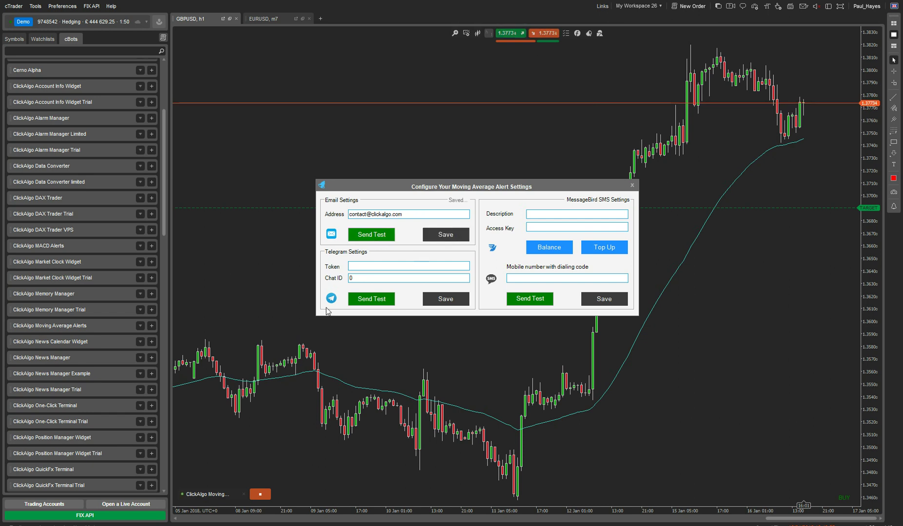